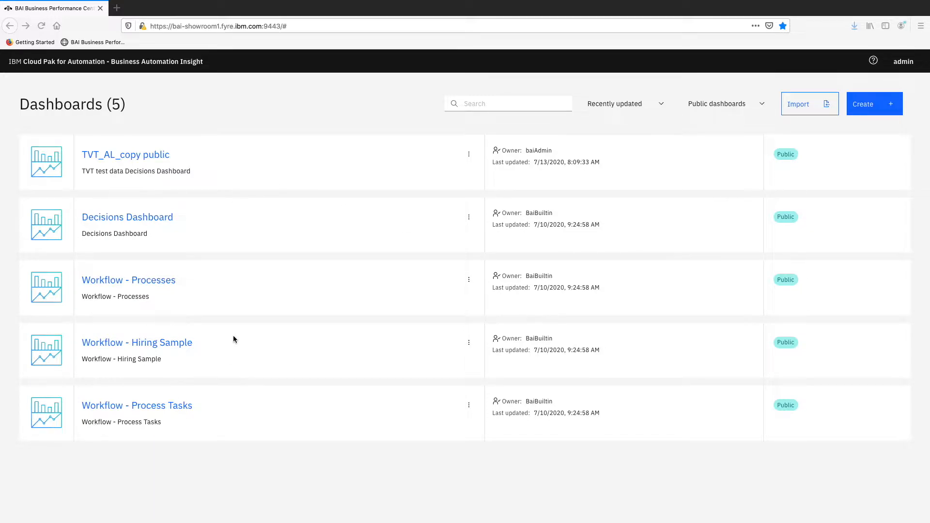
Step: Look over the Workflow - Processes dashboard's charts and return to the dashboard list
{"action": "left_click", "coordinate": [140, 281]}
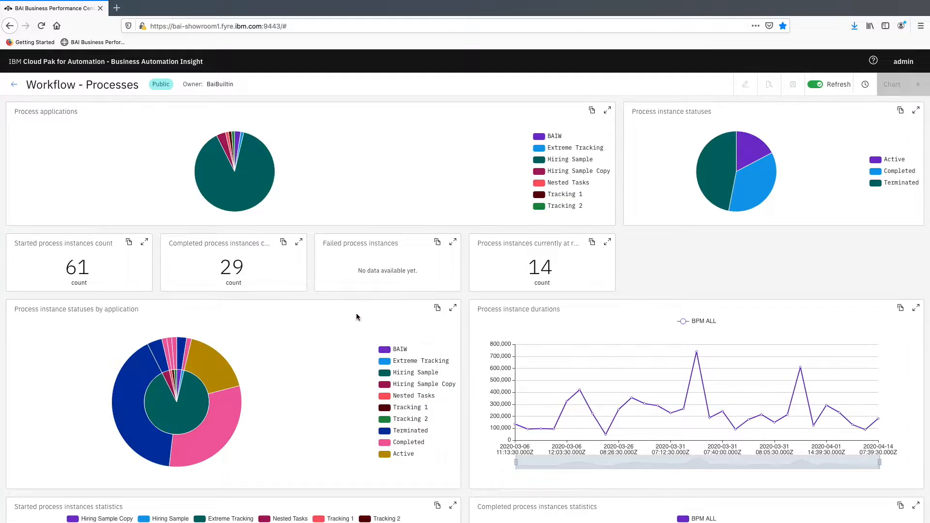
{"action": "scroll", "coordinate": [357, 315], "scroll_direction": "down", "scroll_amount": 10}
{"action": "scroll", "coordinate": [356, 313], "scroll_direction": "up", "scroll_amount": 10}
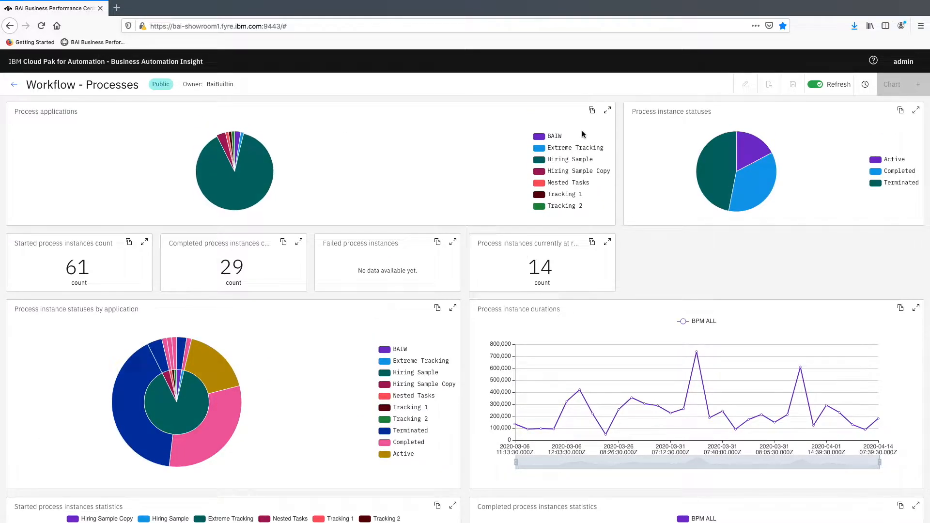
{"action": "left_click", "coordinate": [14, 85]}
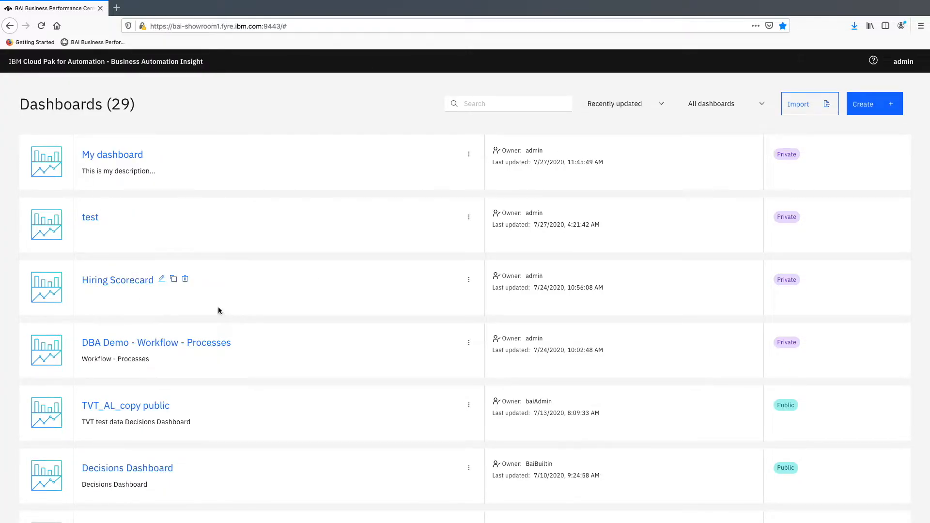
Step: Open the Hiring Scorecard dashboard and view its Request by Department chart enlarged, closing the enlarged view when done
{"action": "left_click", "coordinate": [130, 285]}
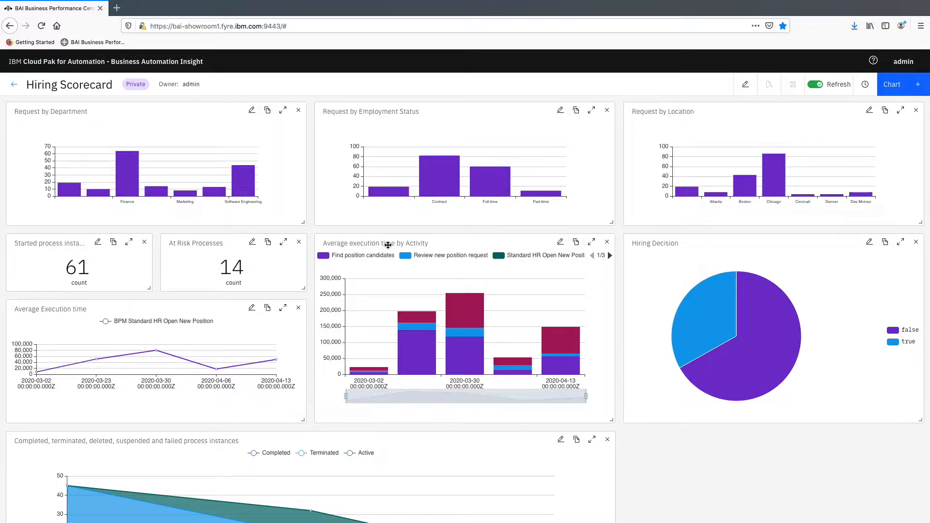
{"action": "mouse_move", "coordinate": [369, 317]}
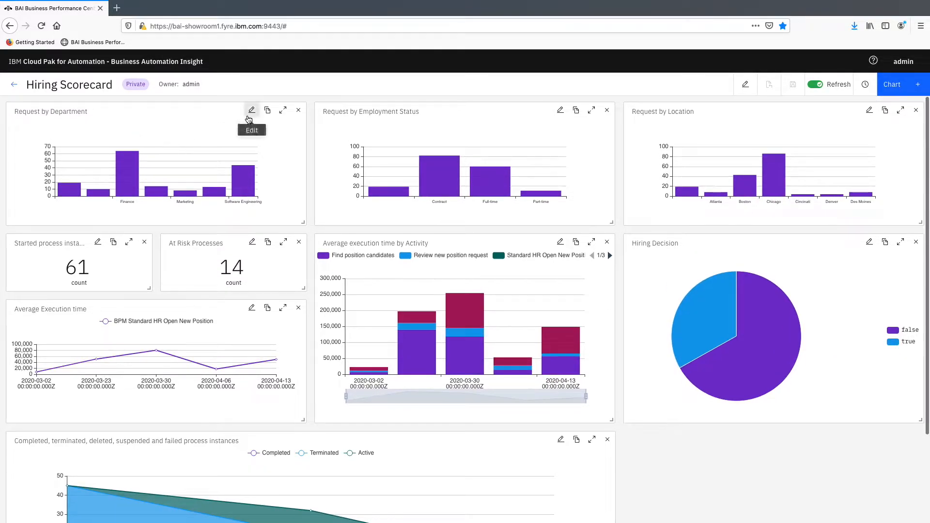
{"action": "left_click", "coordinate": [283, 110]}
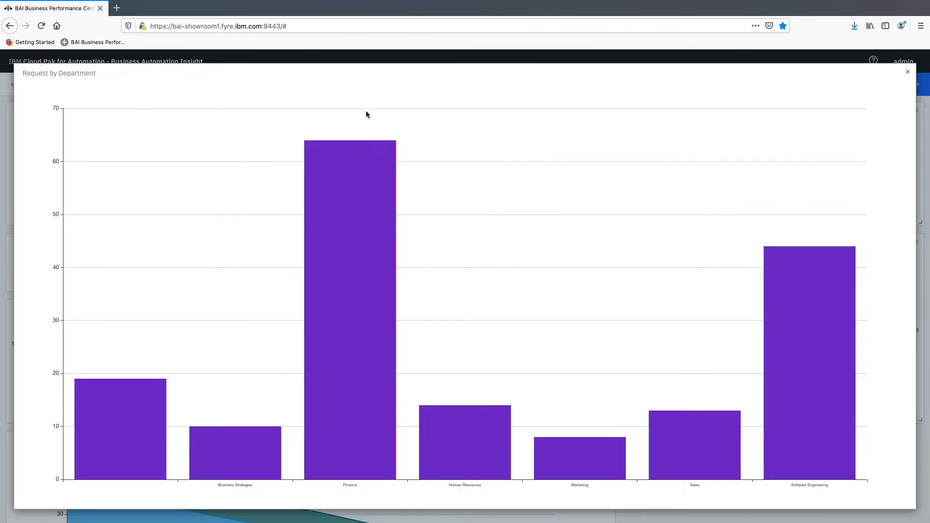
{"action": "left_click", "coordinate": [908, 72]}
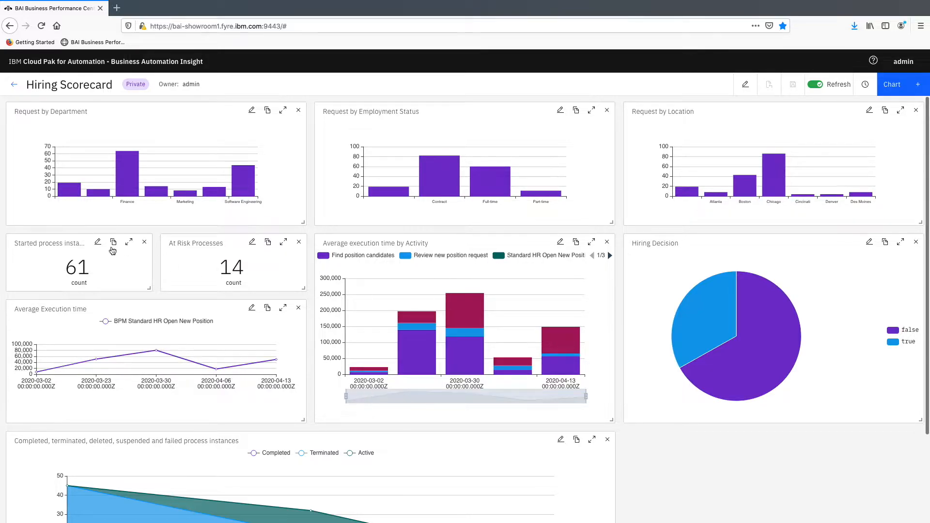
Step: Examine the process count and execution time charts, viewing Average execution time by Activity enlarged before closing it
{"action": "mouse_move", "coordinate": [141, 373]}
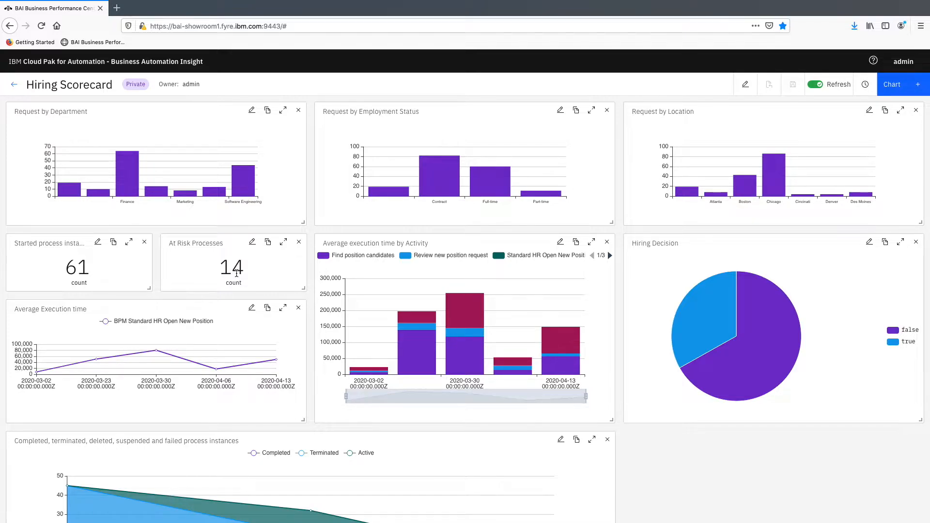
{"action": "scroll", "coordinate": [236, 274], "scroll_direction": "down", "scroll_amount": 1}
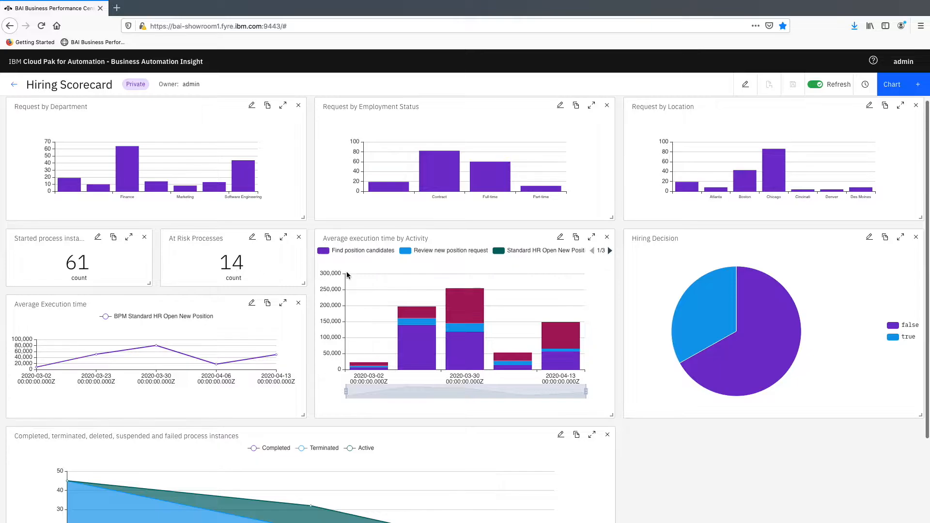
{"action": "mouse_move", "coordinate": [491, 349]}
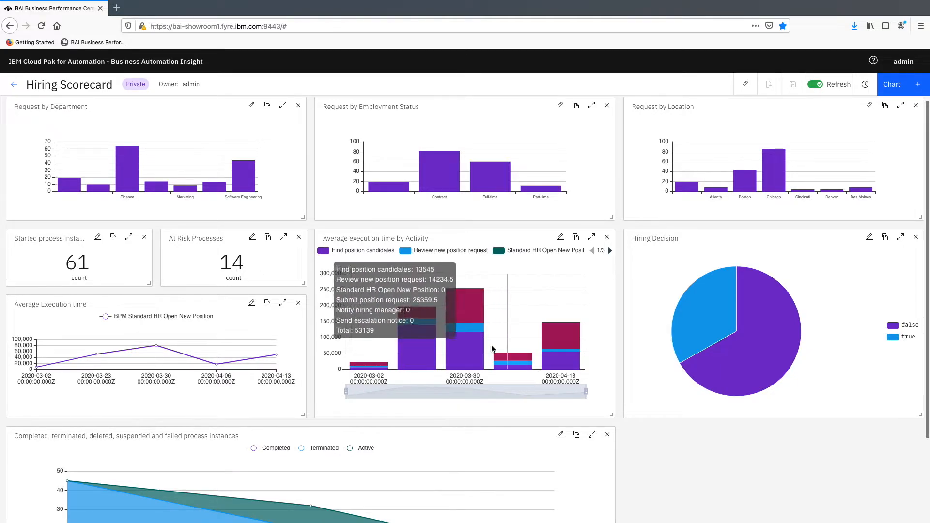
{"action": "scroll", "coordinate": [480, 314], "scroll_direction": "down", "scroll_amount": 1}
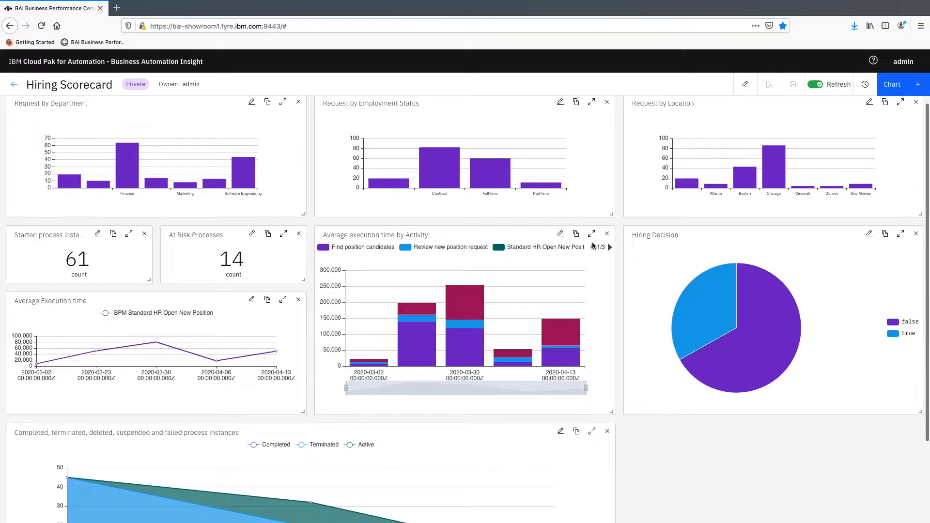
{"action": "left_click", "coordinate": [592, 233]}
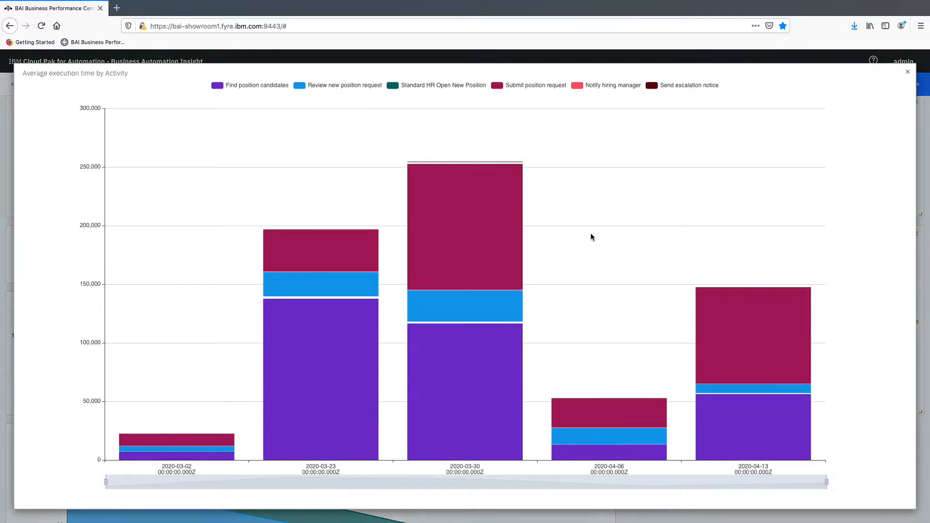
{"action": "mouse_move", "coordinate": [460, 274]}
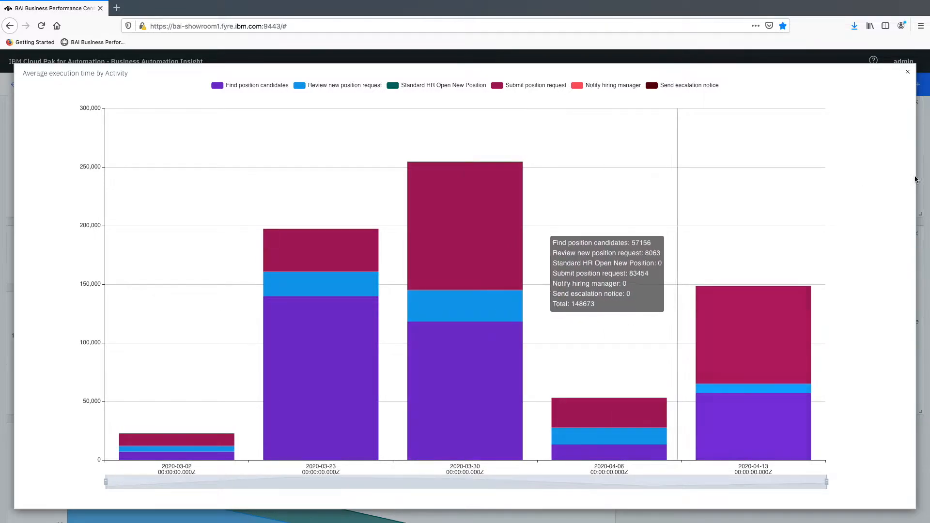
{"action": "left_click", "coordinate": [908, 74]}
Step: Examine the Hiring Decision pie chart and the completed, terminated, deleted, suspended and failed process instances chart
{"action": "scroll", "coordinate": [507, 286], "scroll_direction": "down", "scroll_amount": 1}
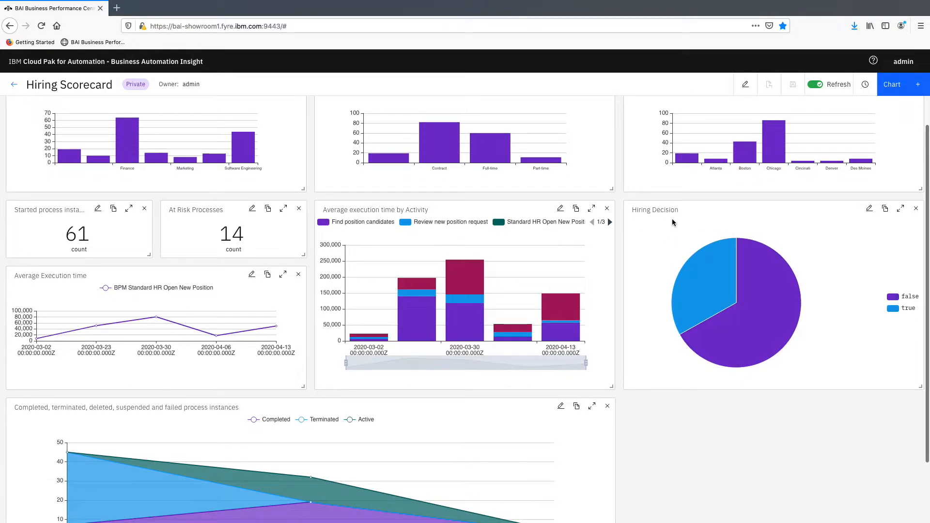
{"action": "mouse_move", "coordinate": [693, 257]}
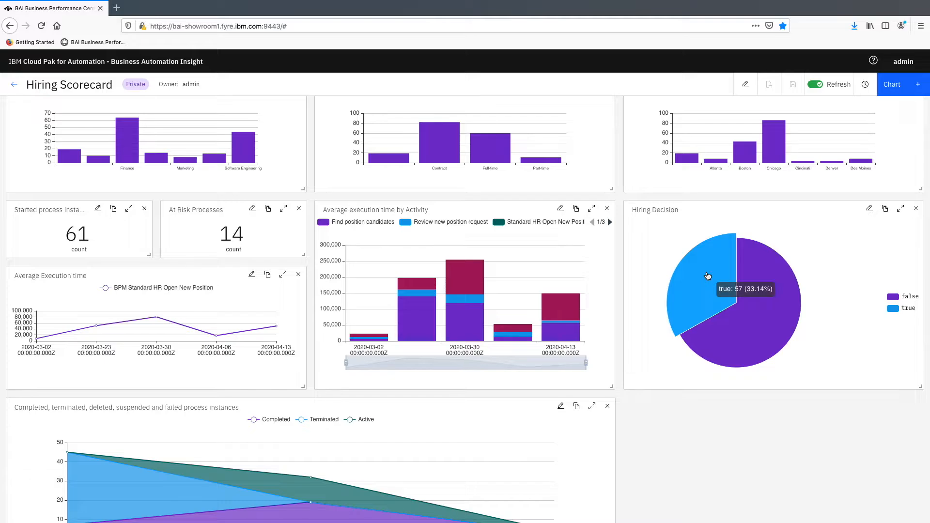
{"action": "scroll", "coordinate": [413, 345], "scroll_direction": "down", "scroll_amount": 3}
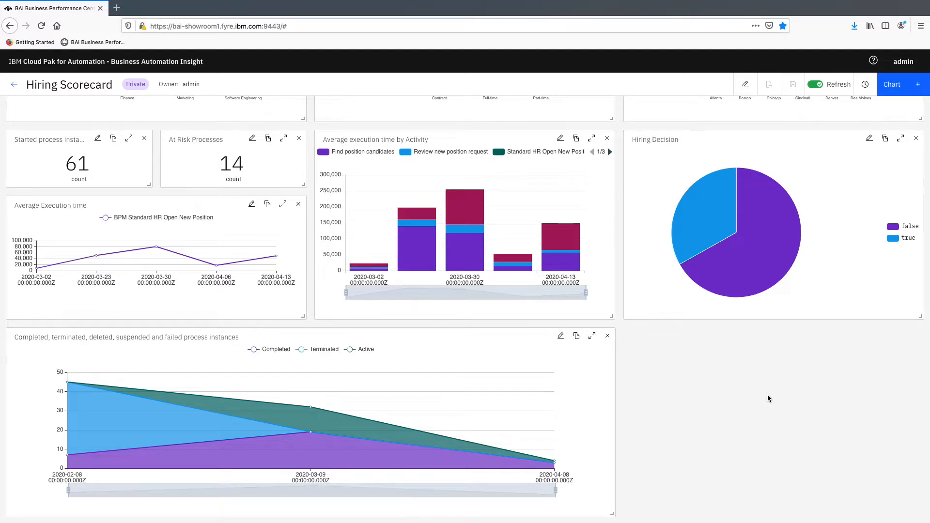
{"action": "scroll", "coordinate": [767, 394], "scroll_direction": "up", "scroll_amount": 4}
Step: Create a KPI chart named "Number of Hirings per MOnth" on the Hiring Scorecard dashboard
{"action": "left_click", "coordinate": [899, 86]}
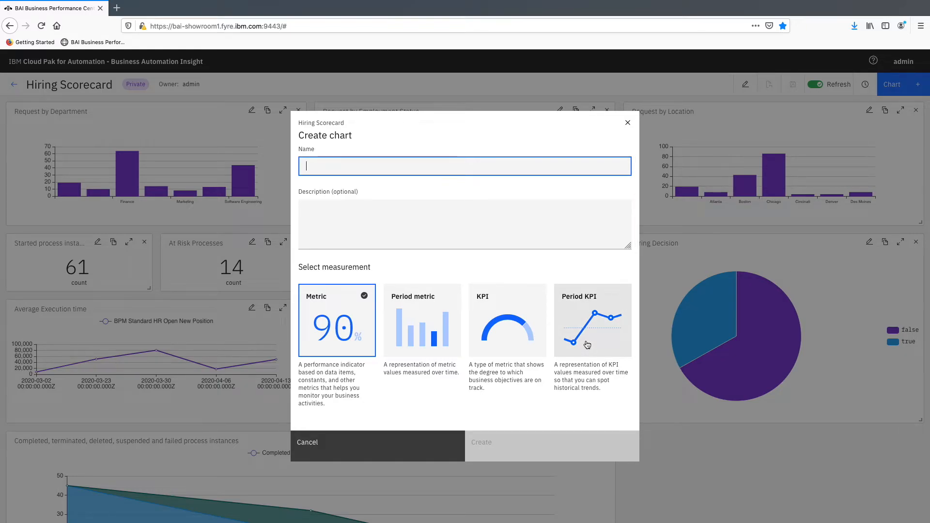
{"action": "left_click", "coordinate": [504, 327]}
{"action": "left_click", "coordinate": [356, 162]}
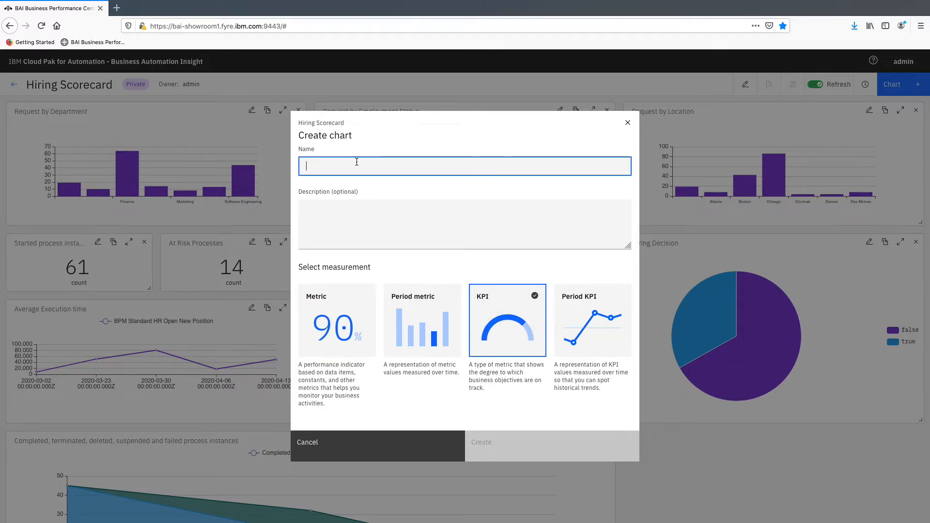
{"action": "type", "text": "num"}
{"action": "key", "text": "BackSpace"}
{"action": "key", "text": "BackSpace"}
{"action": "key", "text": "BackSpace"}
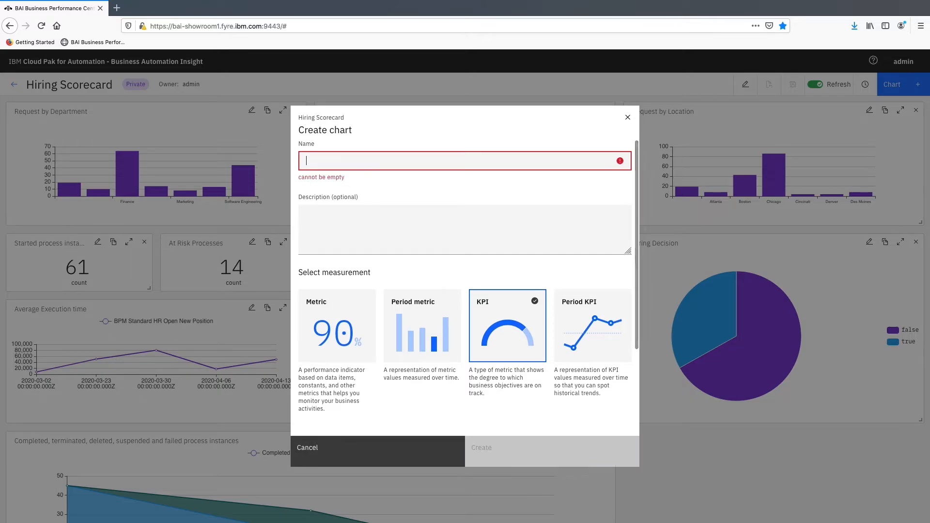
{"action": "type", "text": "Number"}
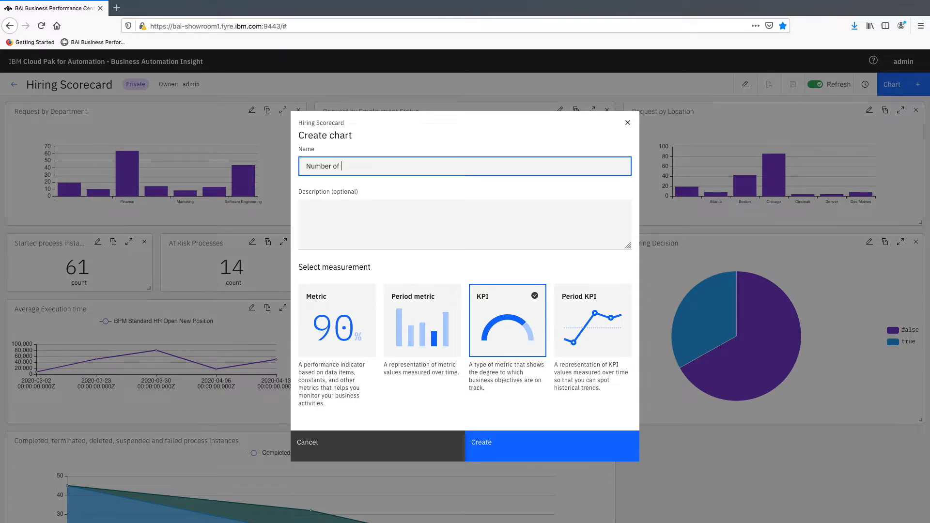
{"action": "type", "text": "of Hirings per MOnth"}
{"action": "left_click", "coordinate": [492, 441]}
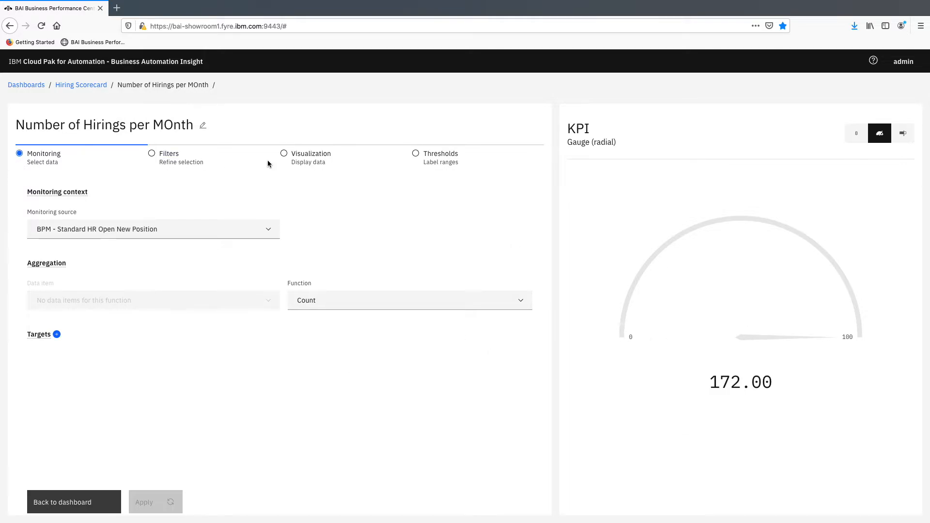
Step: Choose BPM - Standard HR Open New Position as the KPI's monitoring source
{"action": "left_click", "coordinate": [244, 235]}
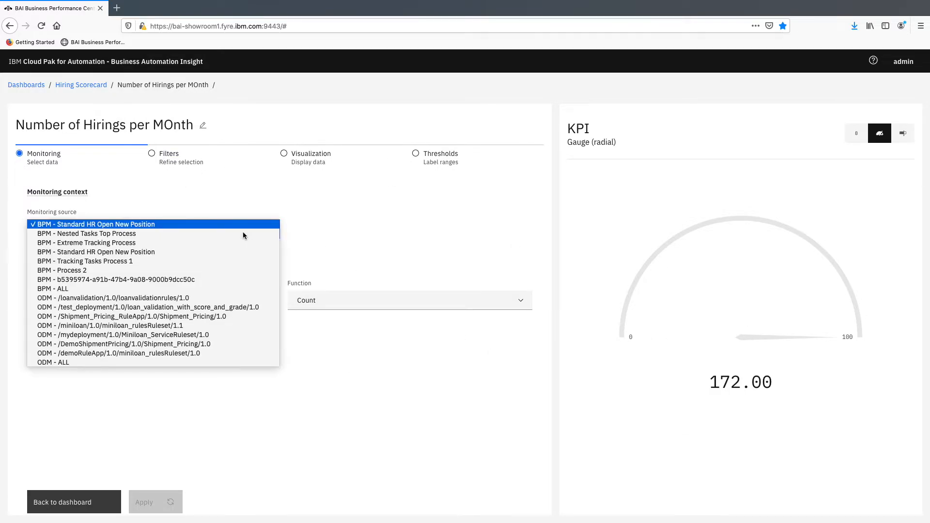
{"action": "left_click", "coordinate": [84, 226]}
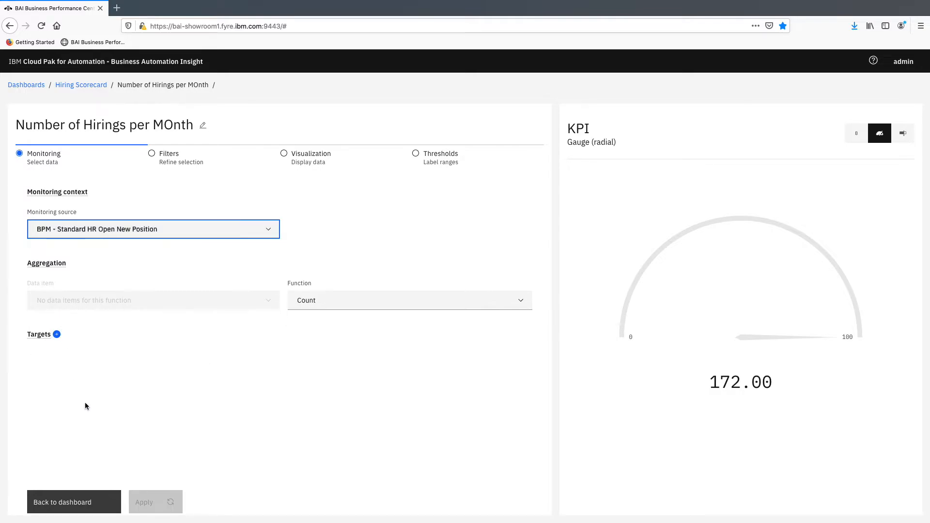
Step: Add a filter to the KPI using state.keyword as its data field
{"action": "left_click", "coordinate": [169, 164]}
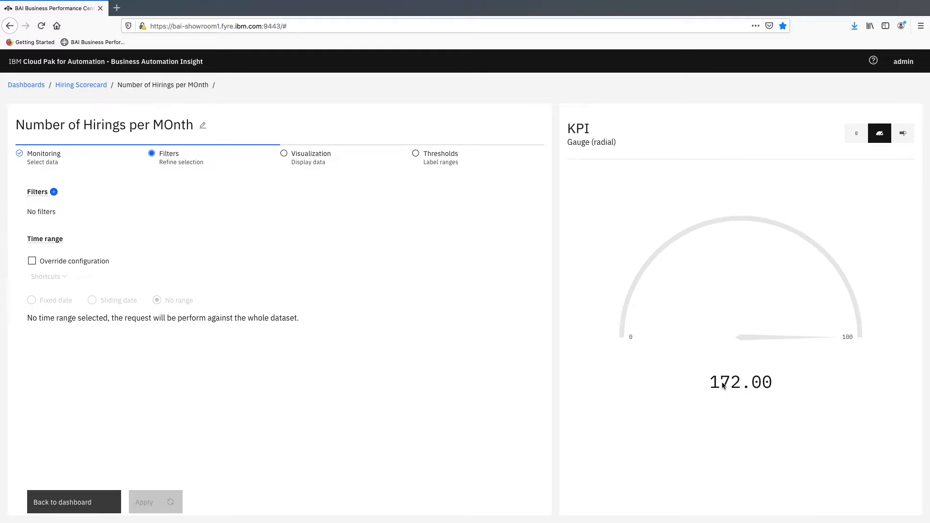
{"action": "left_click", "coordinate": [54, 192]}
{"action": "left_click", "coordinate": [177, 231]}
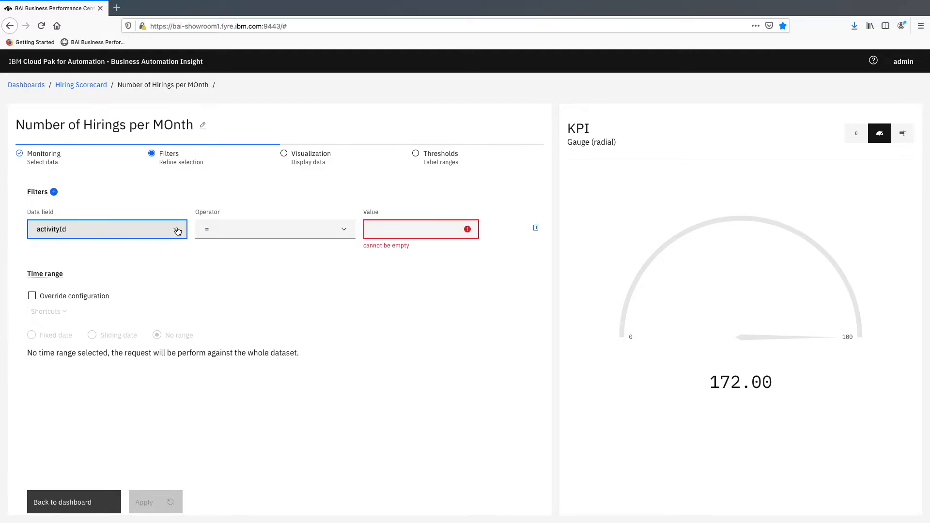
{"action": "left_click", "coordinate": [178, 232]}
{"action": "left_click", "coordinate": [178, 235]}
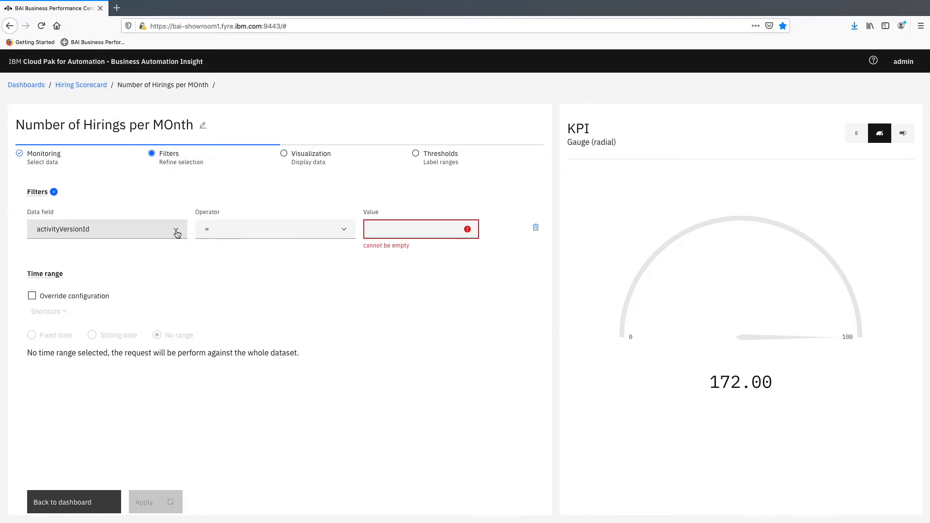
{"action": "left_click", "coordinate": [178, 234]}
{"action": "left_click", "coordinate": [178, 234]}
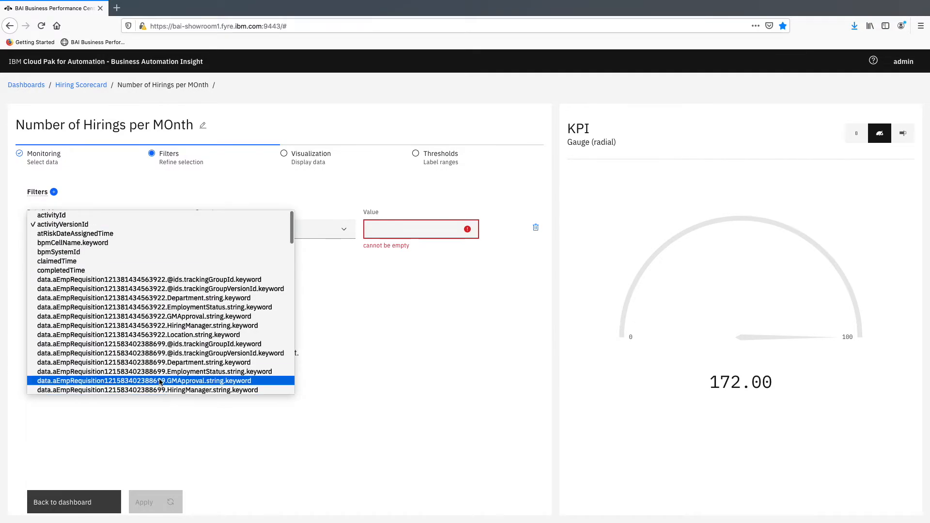
{"action": "scroll", "coordinate": [160, 382], "scroll_direction": "down", "scroll_amount": 15}
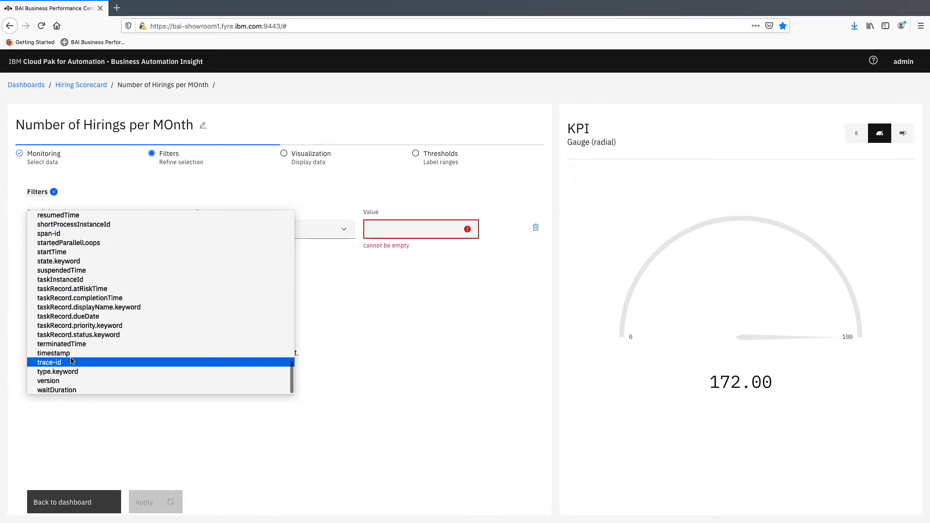
{"action": "left_click", "coordinate": [58, 262]}
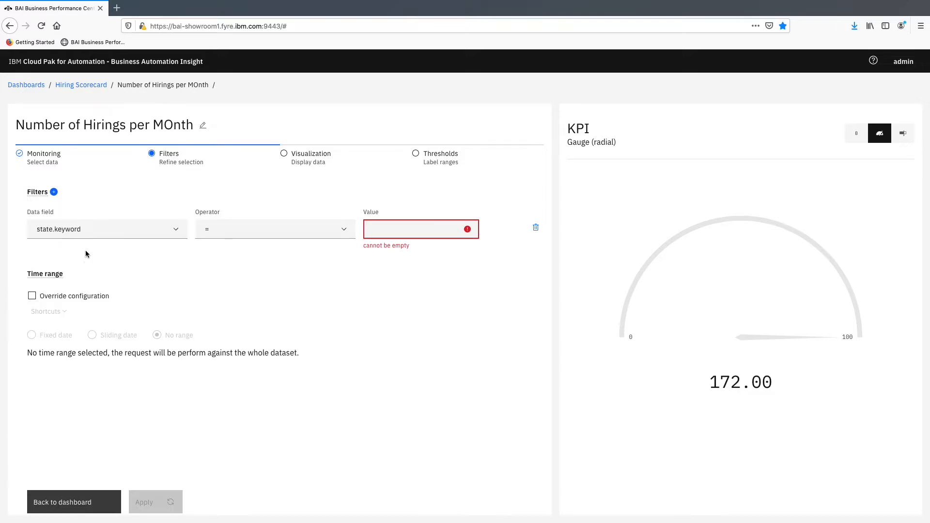
Step: Set the state.keyword filter's value to Completed and apply it to the KPI
{"action": "left_click", "coordinate": [428, 229]}
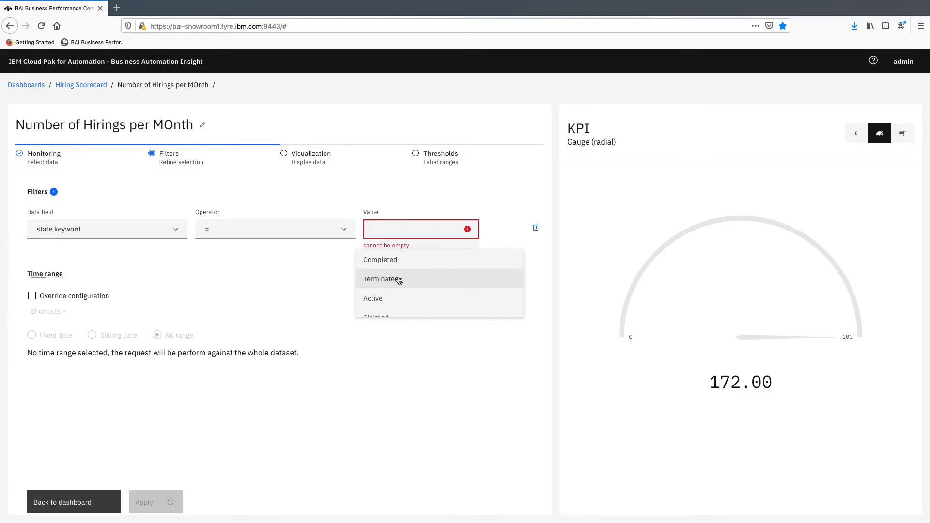
{"action": "scroll", "coordinate": [400, 278], "scroll_direction": "down", "scroll_amount": 2}
{"action": "scroll", "coordinate": [394, 271], "scroll_direction": "up", "scroll_amount": 2}
{"action": "right_click", "coordinate": [381, 265]}
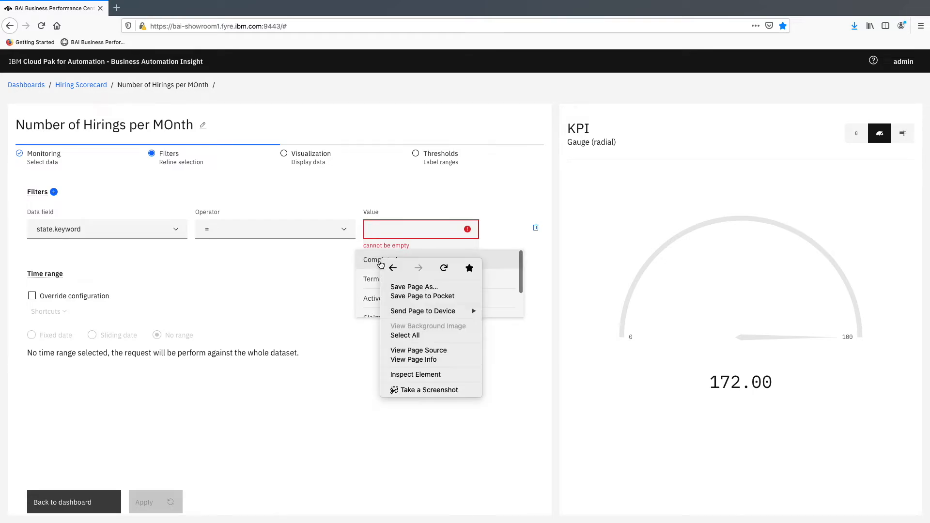
{"action": "key", "text": "Escape"}
{"action": "left_click", "coordinate": [380, 261]}
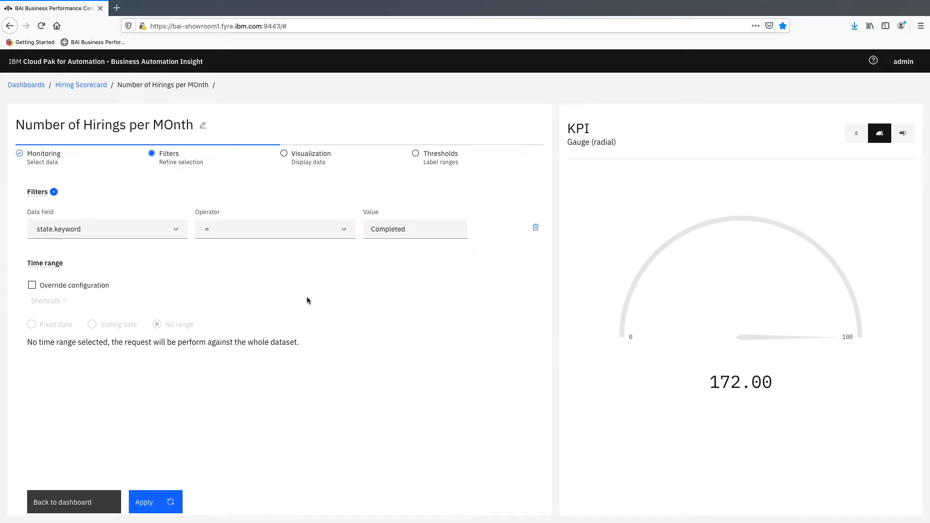
{"action": "left_click", "coordinate": [154, 504]}
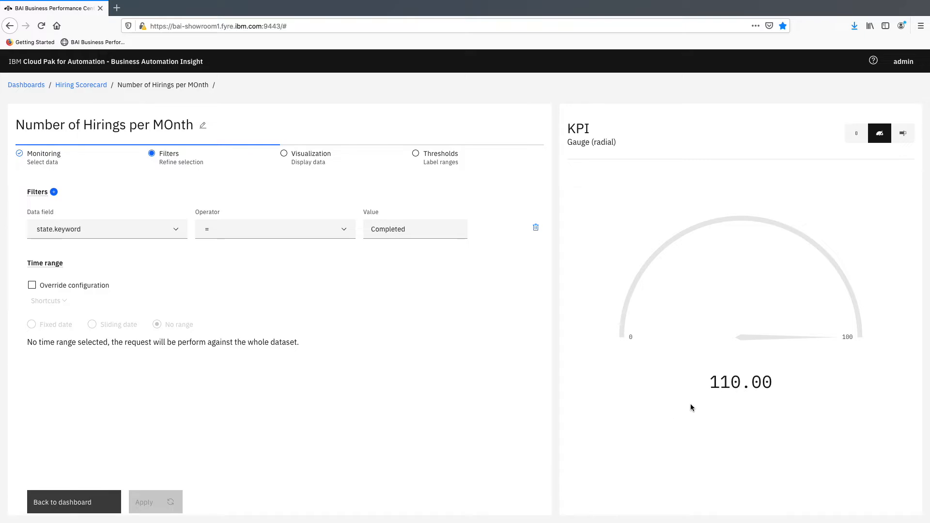
Step: Set the gauge's maximum to 300 in the KPI's visualization settings and apply the change
{"action": "left_click", "coordinate": [322, 157]}
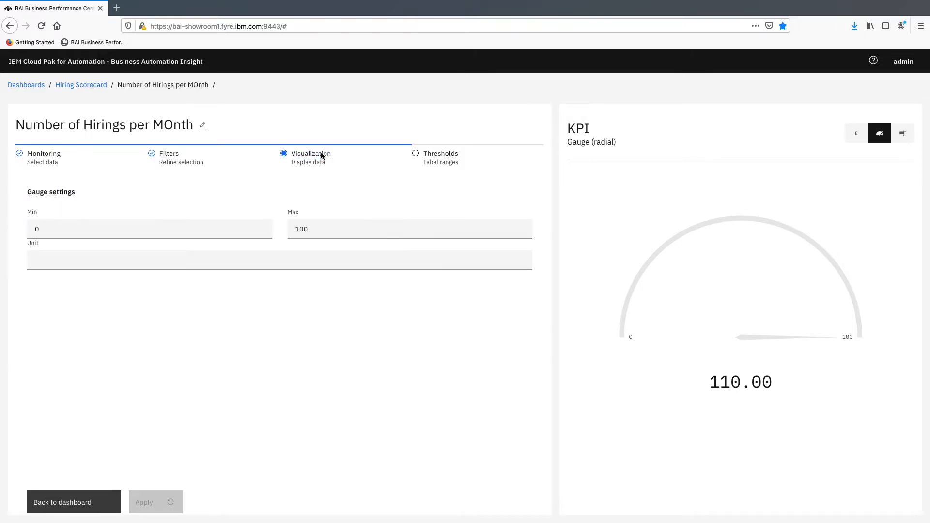
{"action": "double_click", "coordinate": [313, 230]}
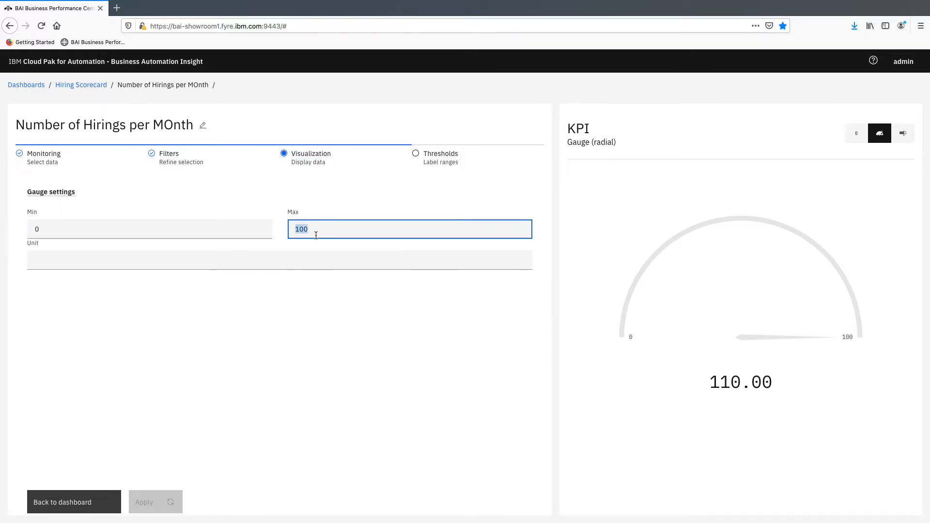
{"action": "type", "text": "300"}
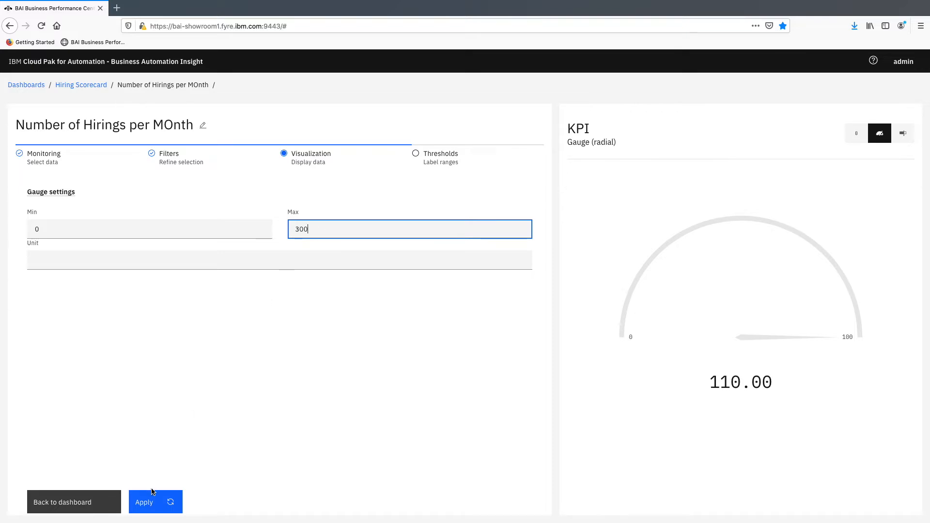
{"action": "left_click", "coordinate": [153, 499]}
Step: Add a threshold with a value of 100 to the KPI gauge
{"action": "left_click", "coordinate": [428, 154]}
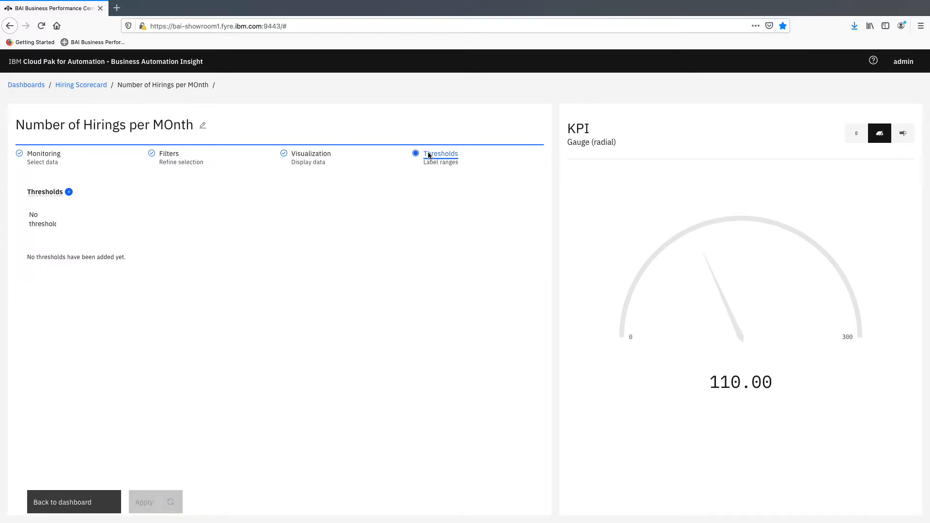
{"action": "left_click", "coordinate": [69, 193]}
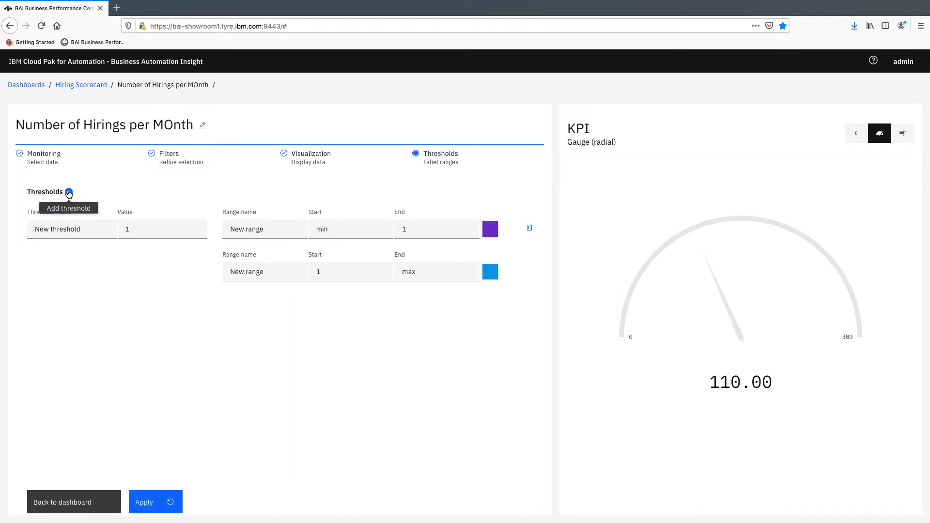
{"action": "double_click", "coordinate": [146, 234]}
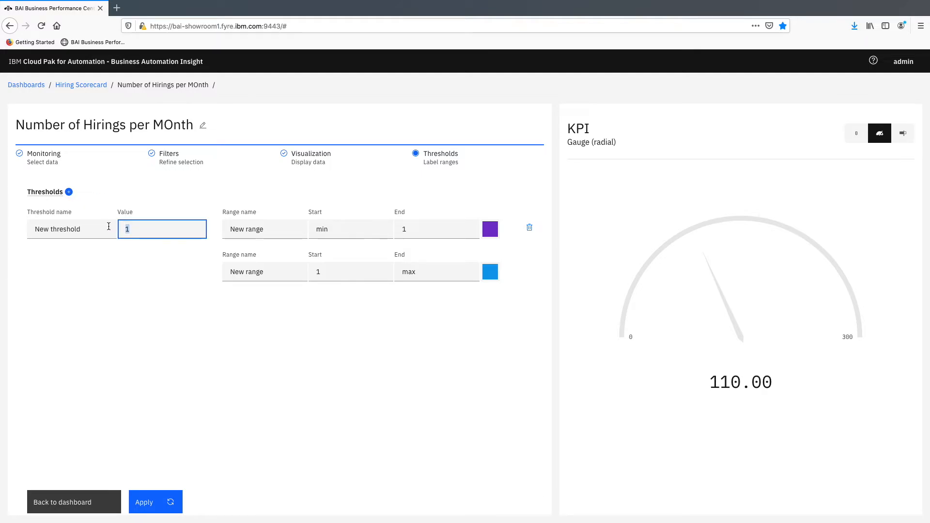
{"action": "type", "text": "100"}
{"action": "left_click", "coordinate": [180, 279]}
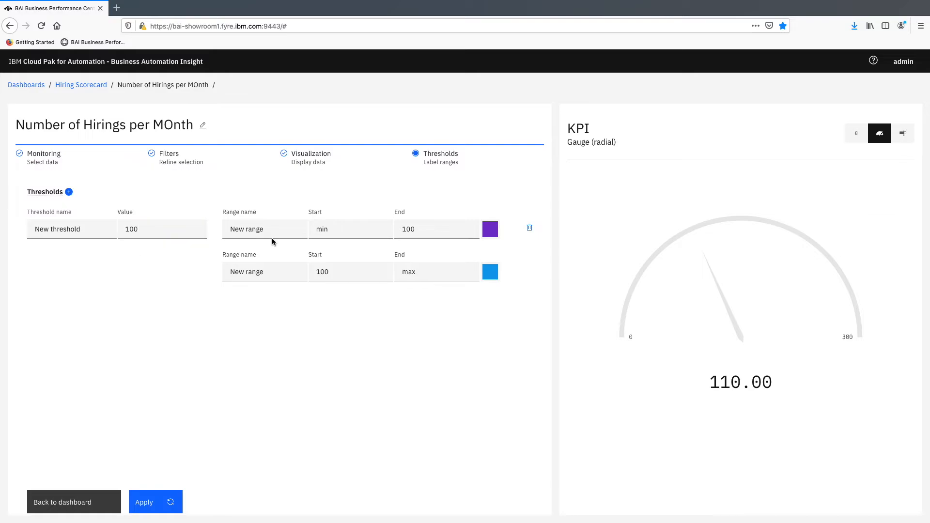
Step: Name the range below the 100 threshold OK and the range above it Good
{"action": "left_click_drag", "start_coordinate": [272, 231], "coordinate": [201, 219]}
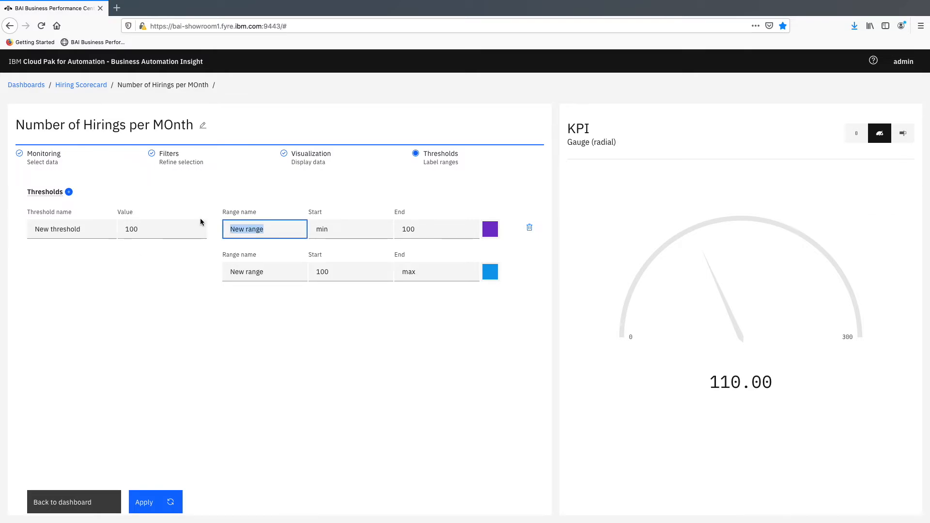
{"action": "type", "text": "OK"}
{"action": "left_click_drag", "start_coordinate": [303, 276], "coordinate": [207, 268]}
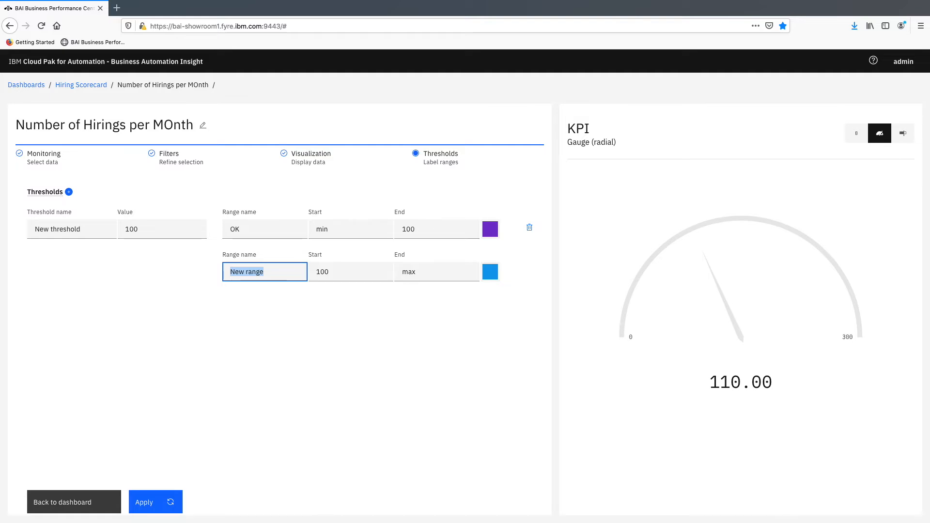
{"action": "type", "text": "Good"}
Step: Add a second threshold with a value of 200, name its upper range Great, and apply the thresholds
{"action": "left_click", "coordinate": [68, 192]}
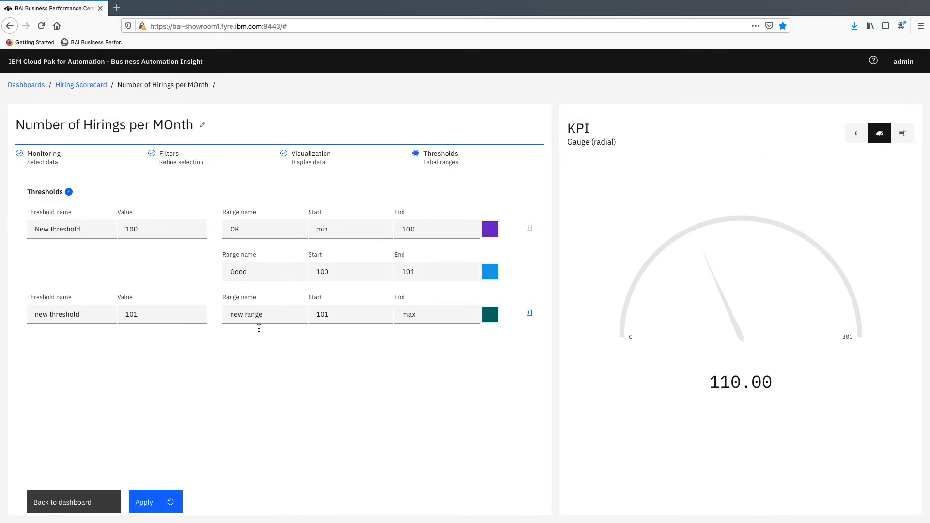
{"action": "double_click", "coordinate": [154, 316]}
{"action": "type", "text": "200"}
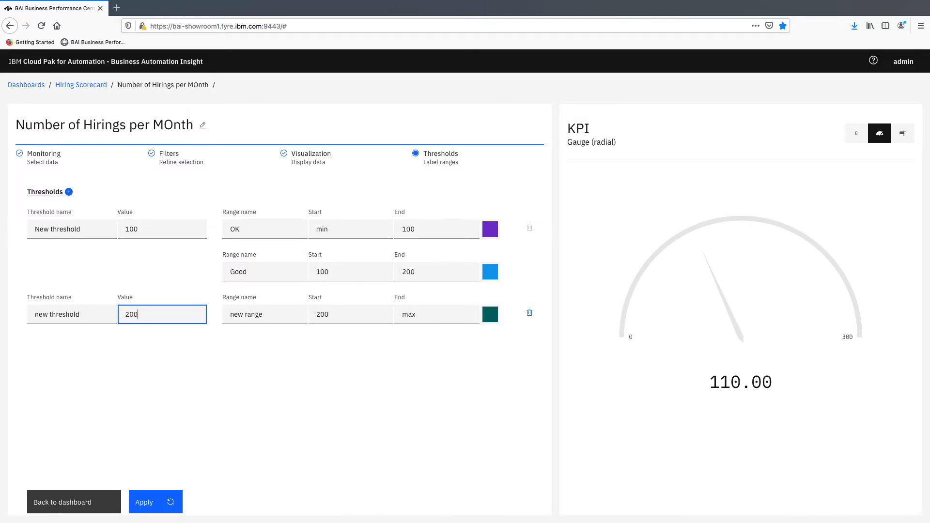
{"action": "left_click_drag", "start_coordinate": [276, 307], "coordinate": [201, 309]}
{"action": "type", "text": "G"}
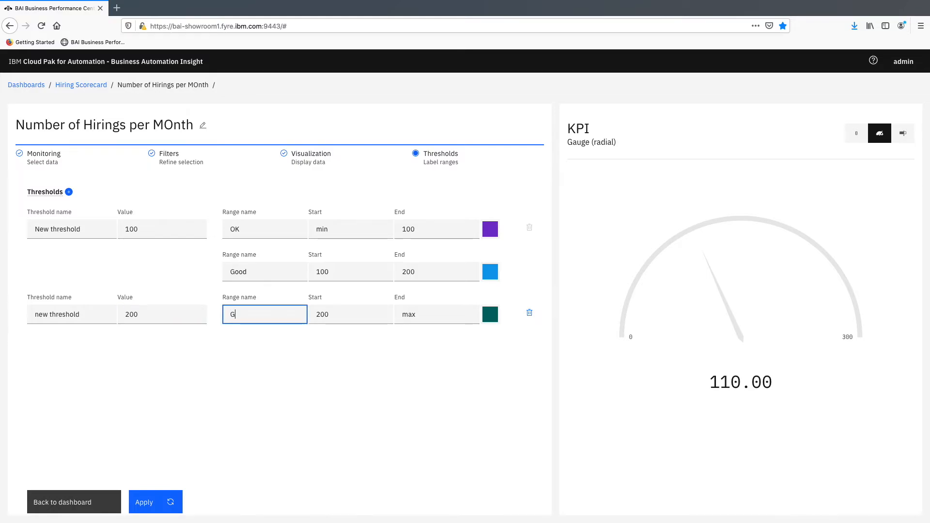
{"action": "type", "text": "reat"}
{"action": "left_click", "coordinate": [289, 365]}
{"action": "left_click", "coordinate": [155, 502]}
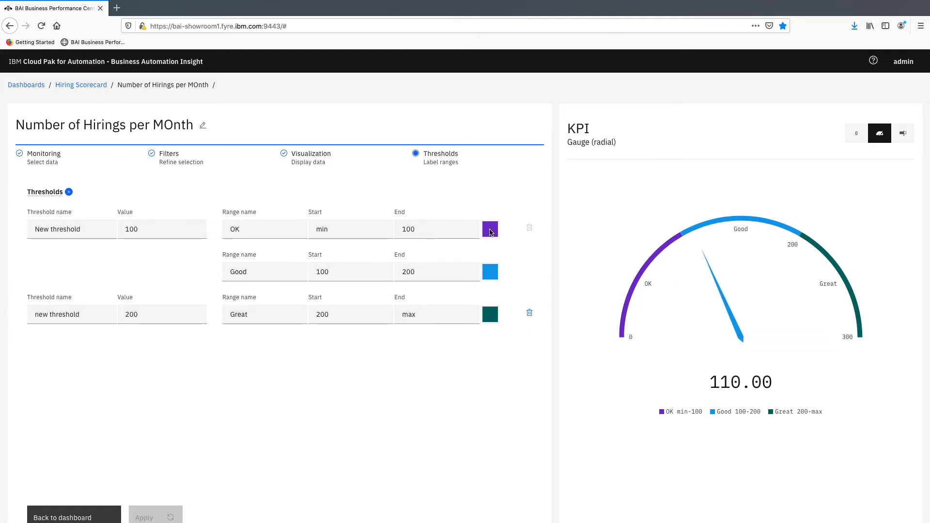
Step: Recolor the OK range dark magenta and the Good range gold, and apply the colors to the gauge
{"action": "left_click", "coordinate": [490, 232]}
{"action": "left_click", "coordinate": [497, 255]}
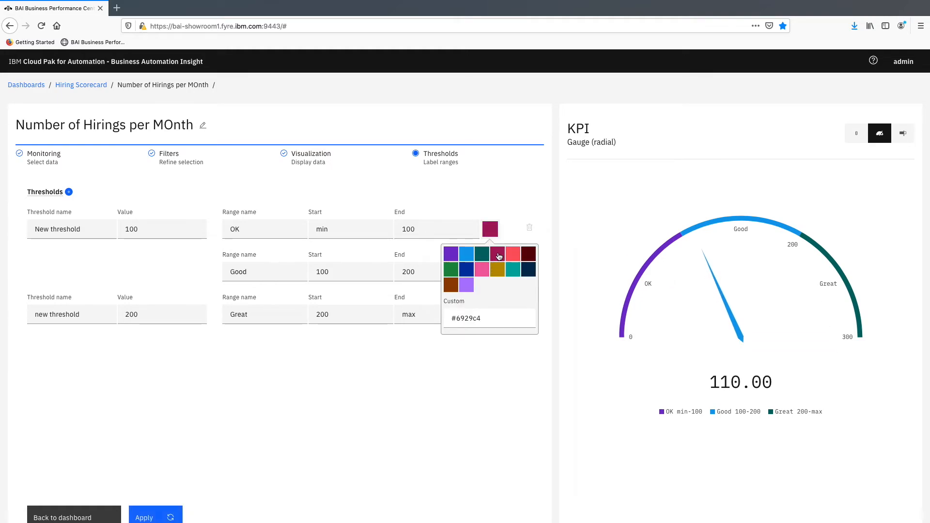
{"action": "left_click", "coordinate": [491, 229]}
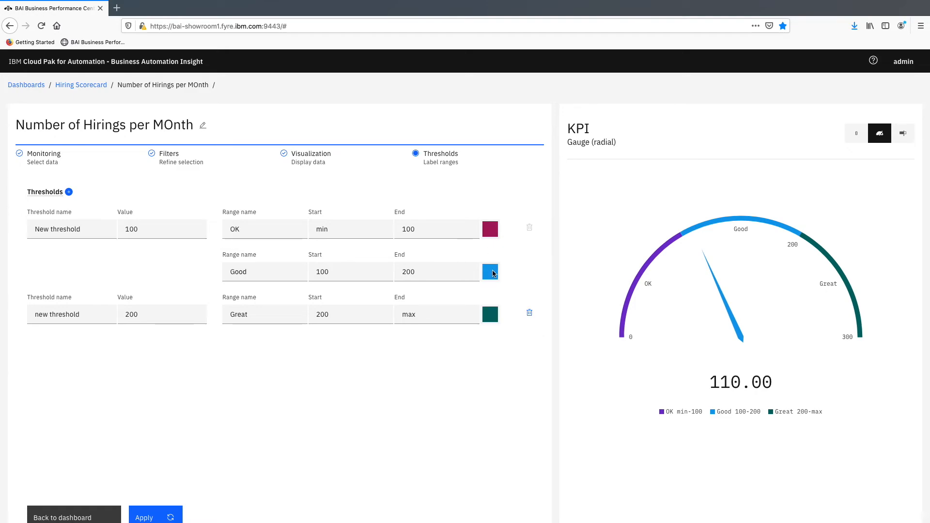
{"action": "left_click", "coordinate": [490, 272]}
{"action": "left_click", "coordinate": [497, 312]}
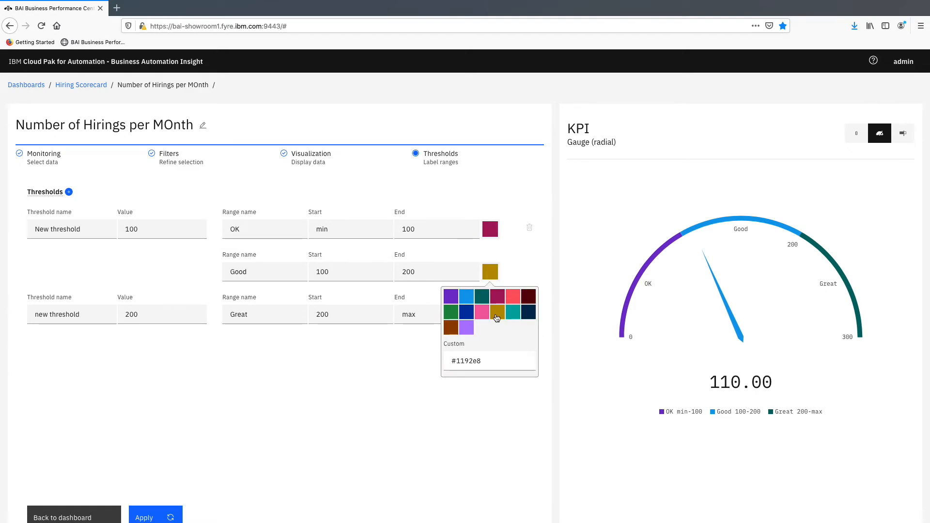
{"action": "left_click", "coordinate": [486, 274]}
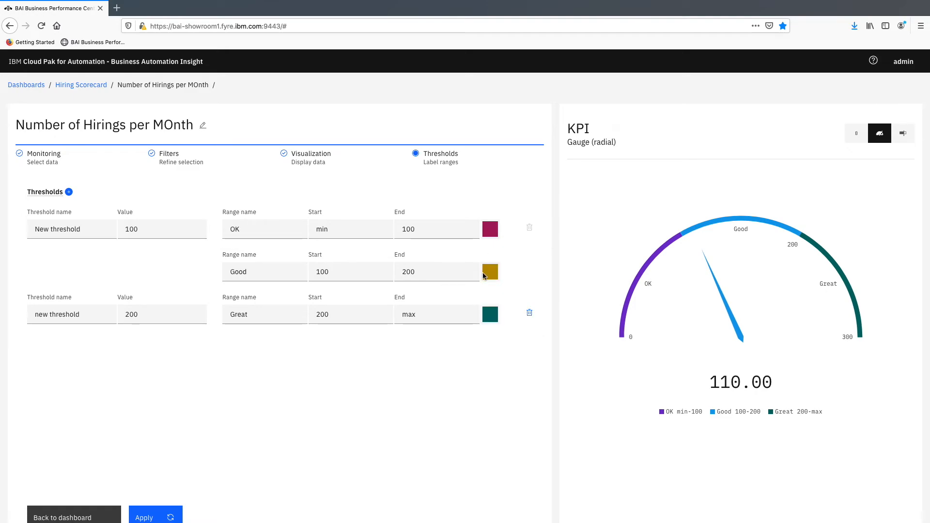
{"action": "left_click", "coordinate": [175, 514]}
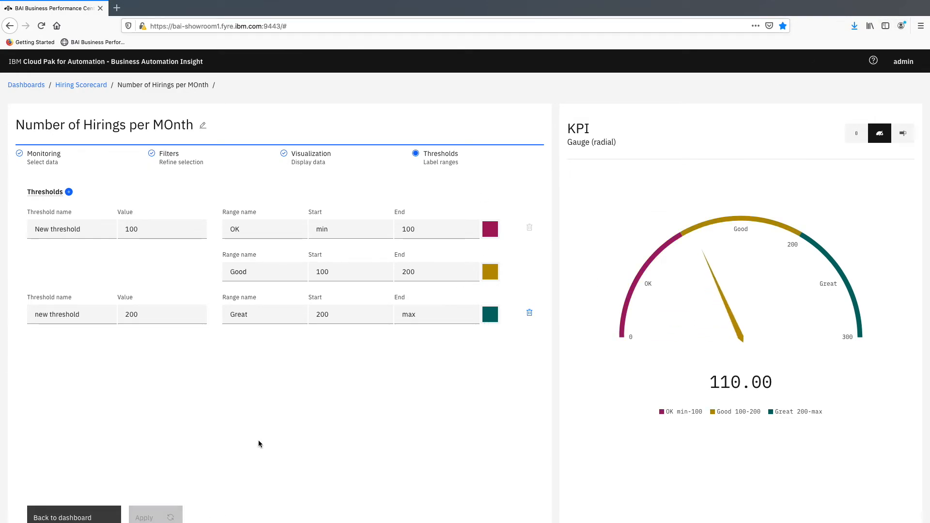
Step: Return to the Hiring Scorecard dashboard and review its charts together with the new hirings gauge
{"action": "left_click", "coordinate": [101, 513]}
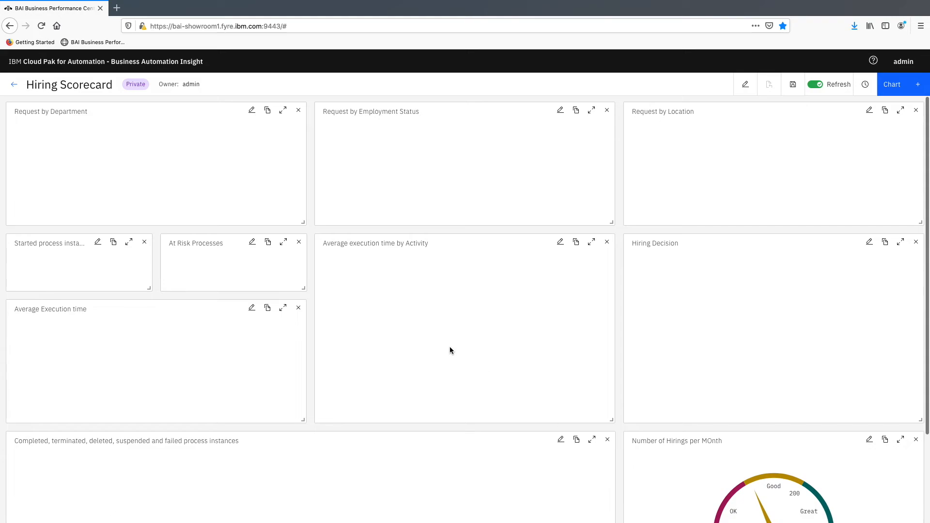
{"action": "scroll", "coordinate": [451, 349], "scroll_direction": "down", "scroll_amount": 3}
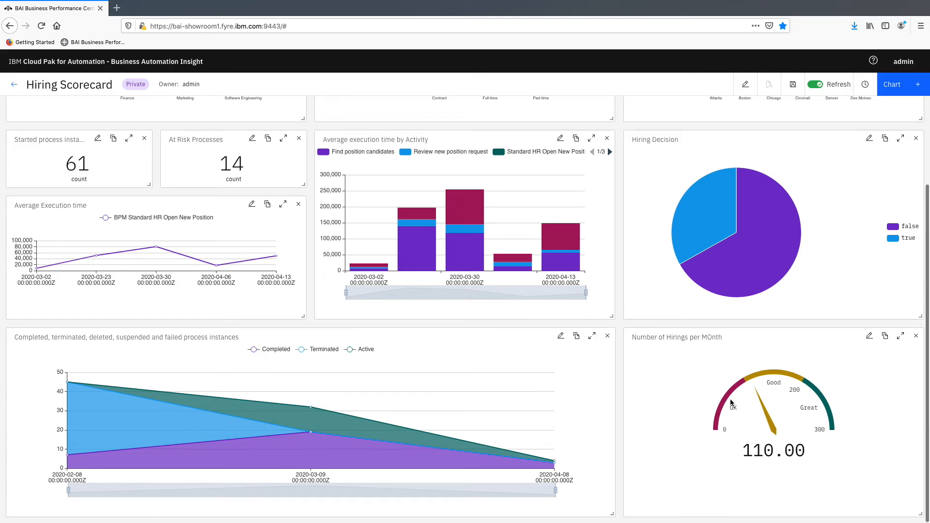
{"action": "scroll", "coordinate": [730, 402], "scroll_direction": "up", "scroll_amount": 1}
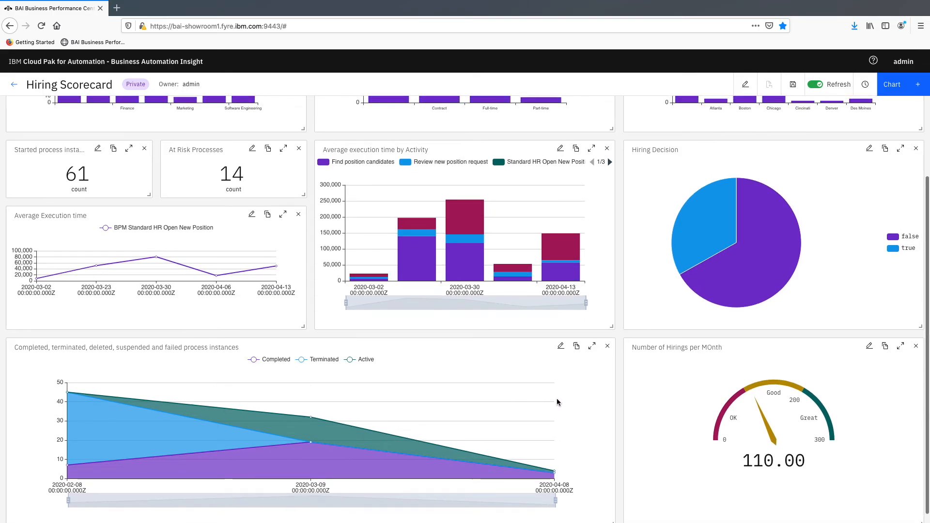
{"action": "scroll", "coordinate": [557, 403], "scroll_direction": "up", "scroll_amount": 1}
{"action": "scroll", "coordinate": [580, 395], "scroll_direction": "up", "scroll_amount": 2}
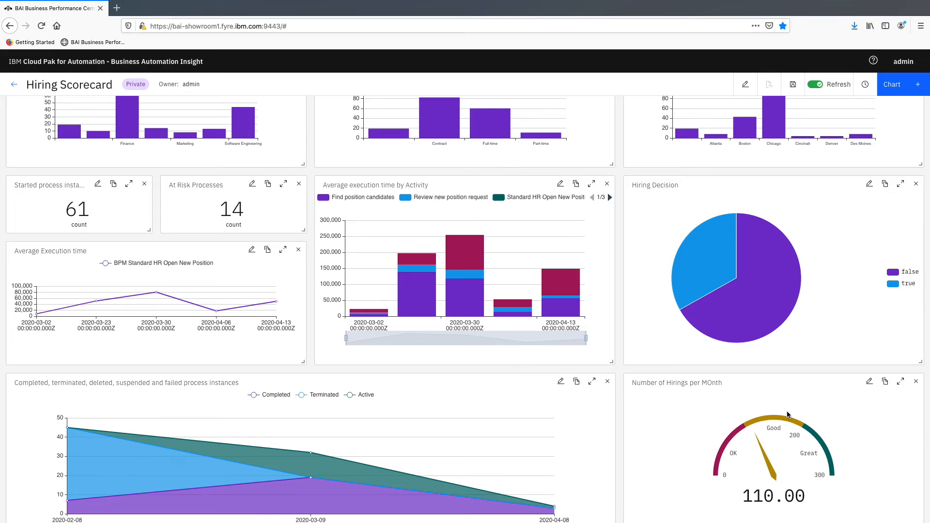
{"action": "scroll", "coordinate": [785, 412], "scroll_direction": "up", "scroll_amount": 3}
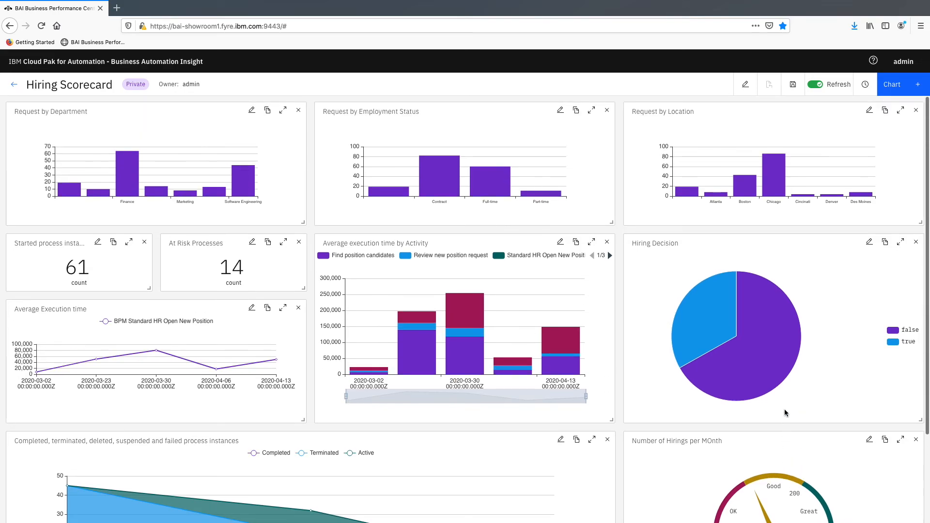
{"action": "scroll", "coordinate": [646, 388], "scroll_direction": "down", "scroll_amount": 4}
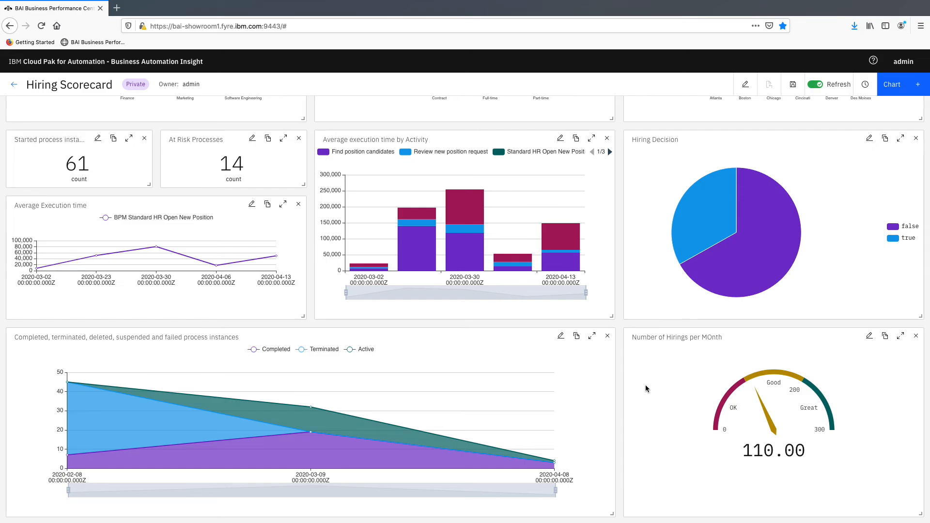